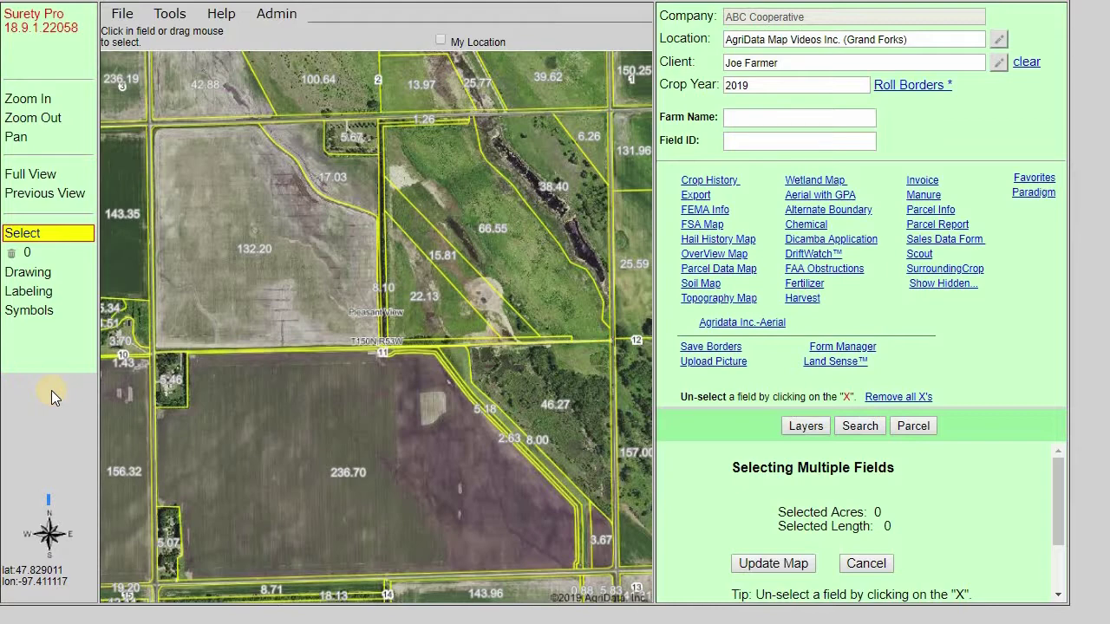
Switch to Smart Select, turn on FSA Fields (5/21/2008), and outline the 132.20-acre field
{"action": "left_click", "coordinate": [54, 262]}
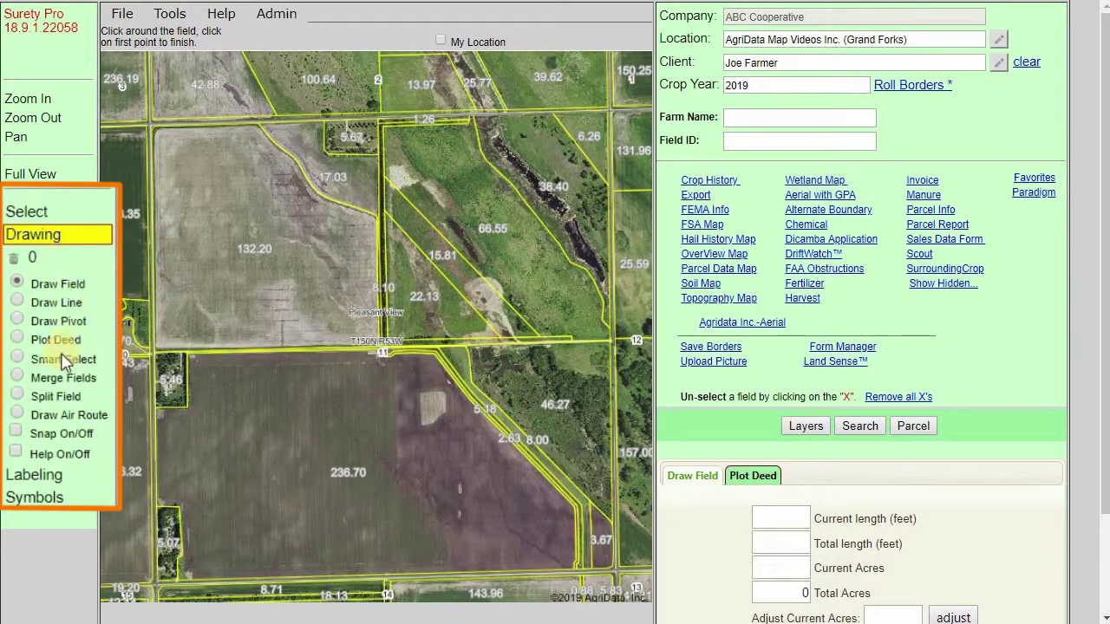
{"action": "left_click", "coordinate": [50, 365]}
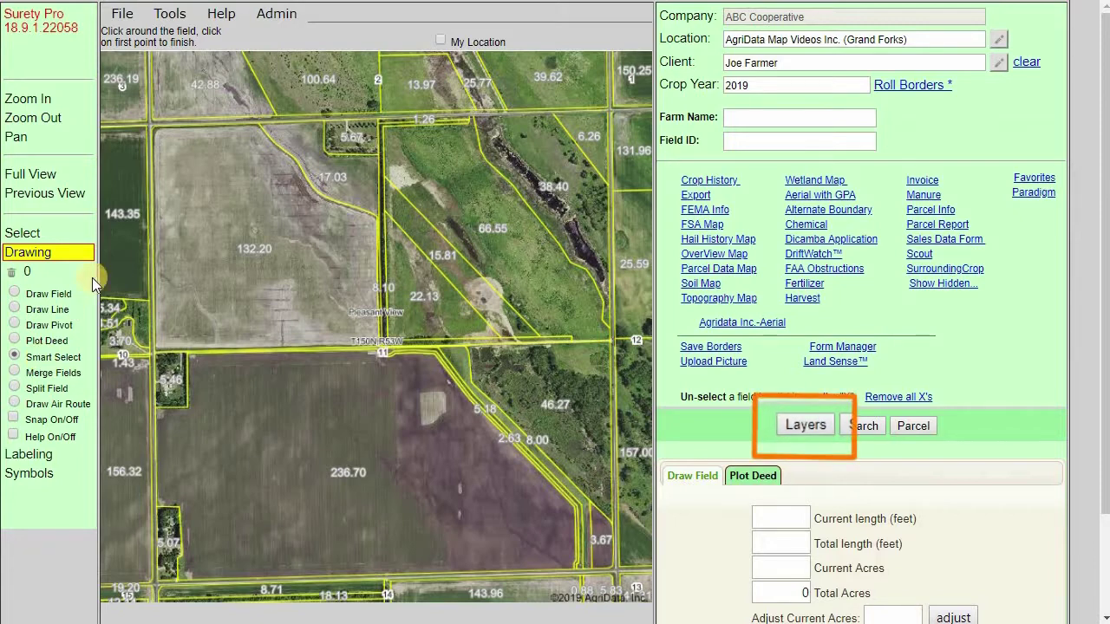
{"action": "left_click", "coordinate": [807, 427]}
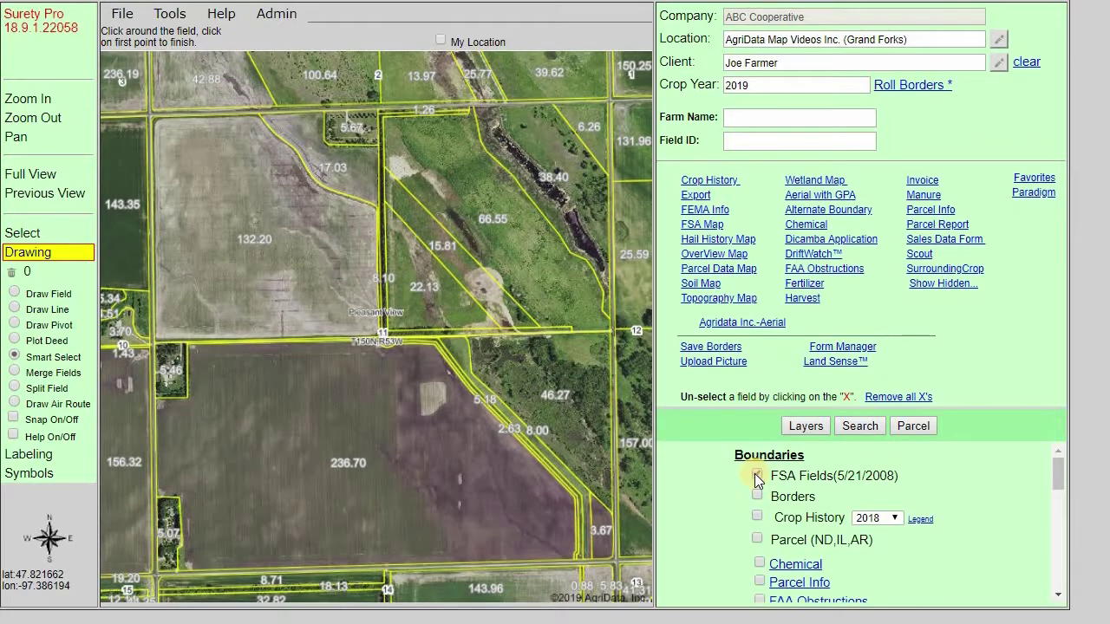
{"action": "left_click", "coordinate": [756, 475]}
{"action": "left_click", "coordinate": [757, 475]}
{"action": "left_click", "coordinate": [253, 224]}
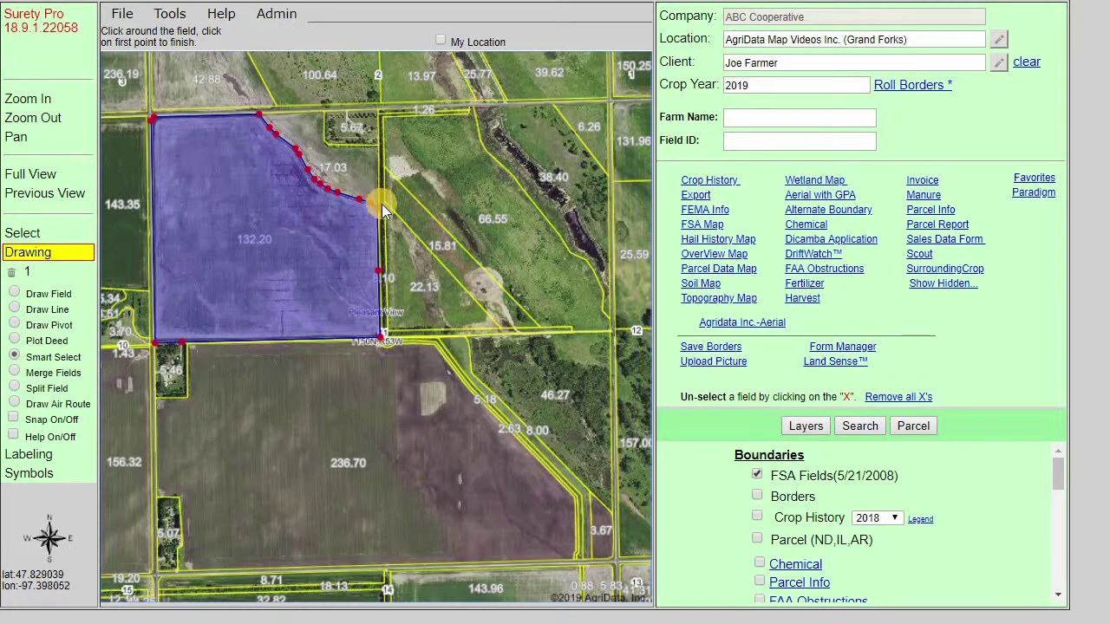
Drag the 132.20-acre border's north-east vertices to follow the diagonal edge, then save the borders
{"action": "left_click_drag", "start_coordinate": [376, 207], "coordinate": [378, 166]}
{"action": "left_click_drag", "start_coordinate": [353, 179], "coordinate": [379, 169]}
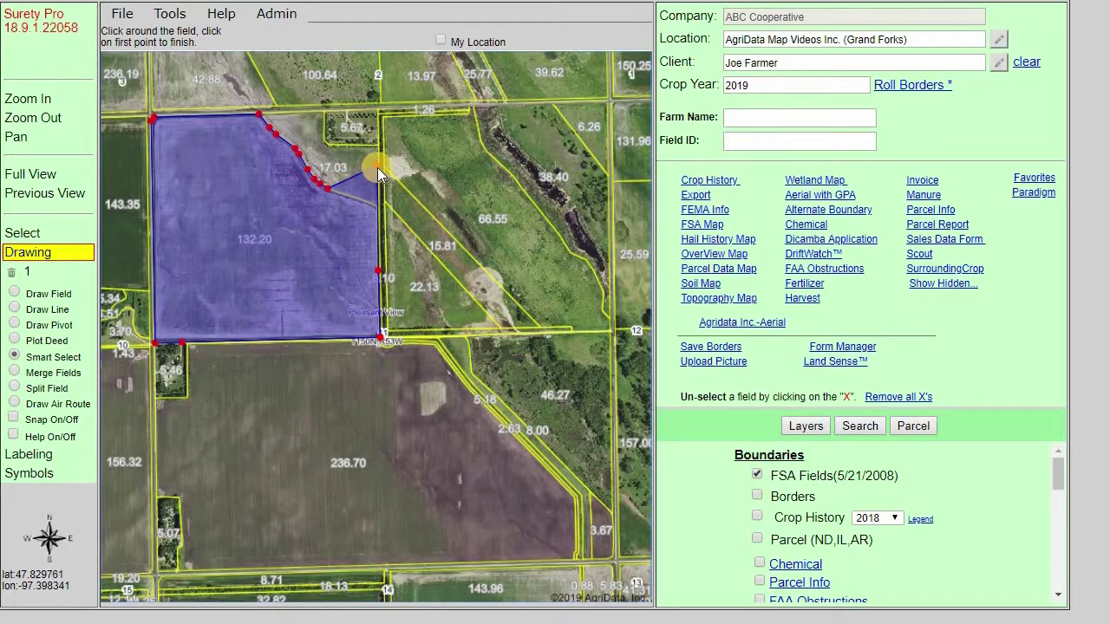
{"action": "left_click_drag", "start_coordinate": [377, 167], "coordinate": [377, 205]}
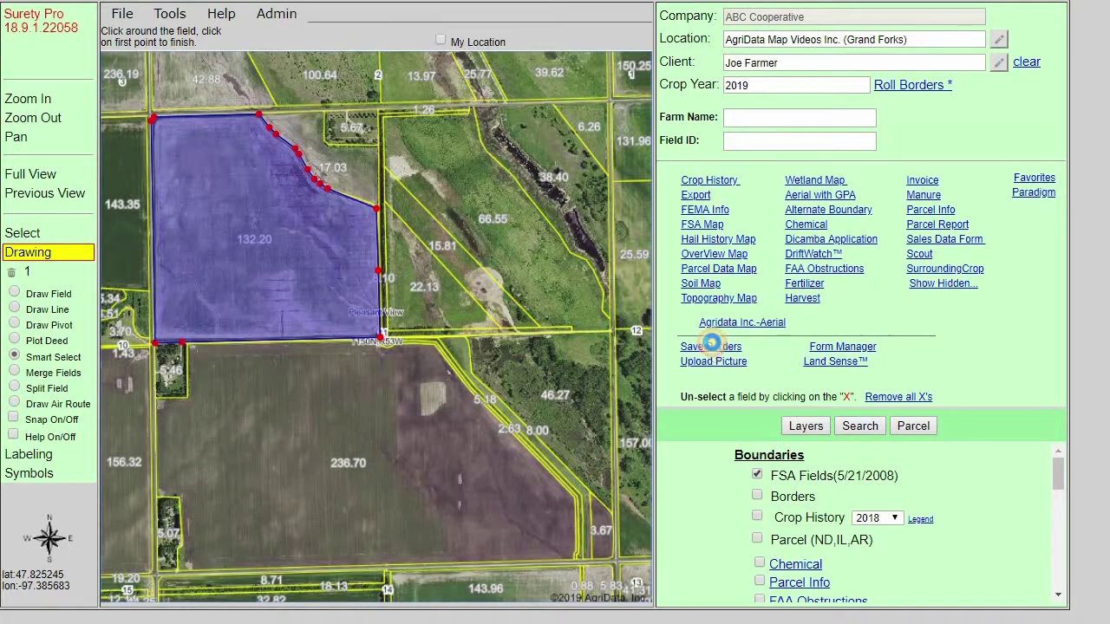
{"action": "left_click", "coordinate": [714, 348]}
Save the border with Field ID 'North' and acknowledge the Borders Updated alert
{"action": "left_click", "coordinate": [565, 289]}
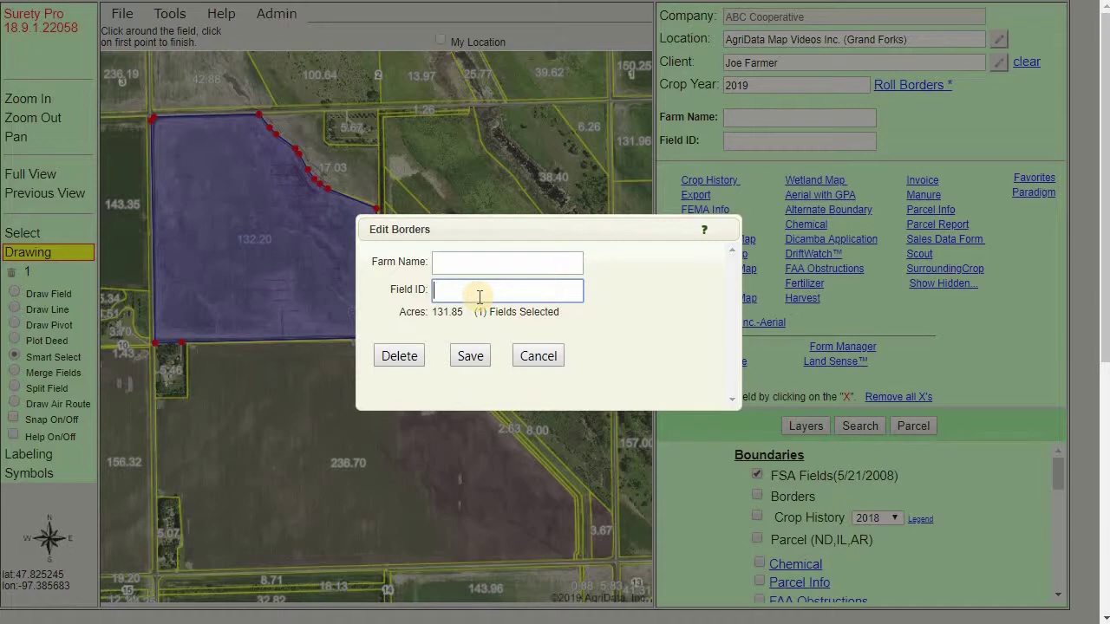
{"action": "type", "text": "North"}
{"action": "left_click", "coordinate": [472, 363]}
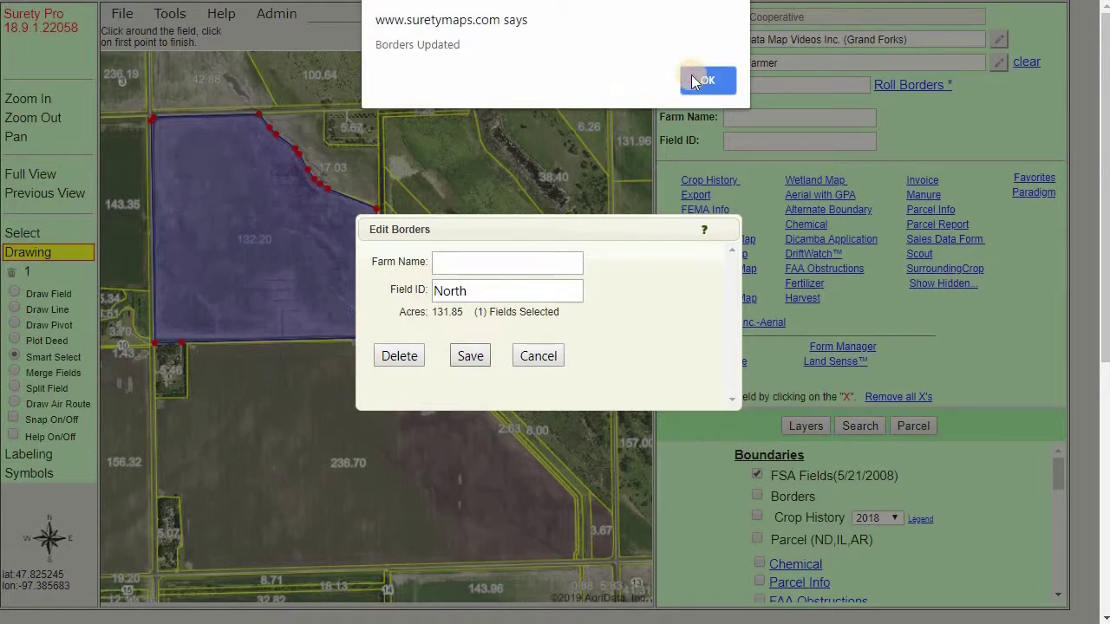
{"action": "left_click", "coordinate": [698, 80]}
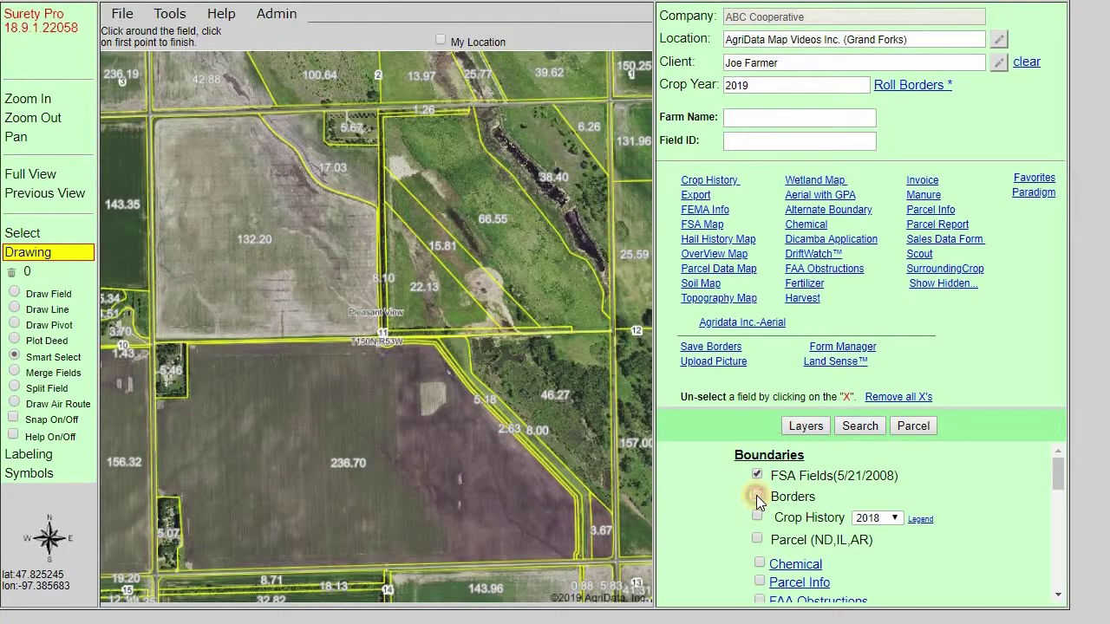
Turn on the Borders layer showing North 131.85 and South 148.40, and turn off FSA Fields
{"action": "left_click", "coordinate": [757, 496]}
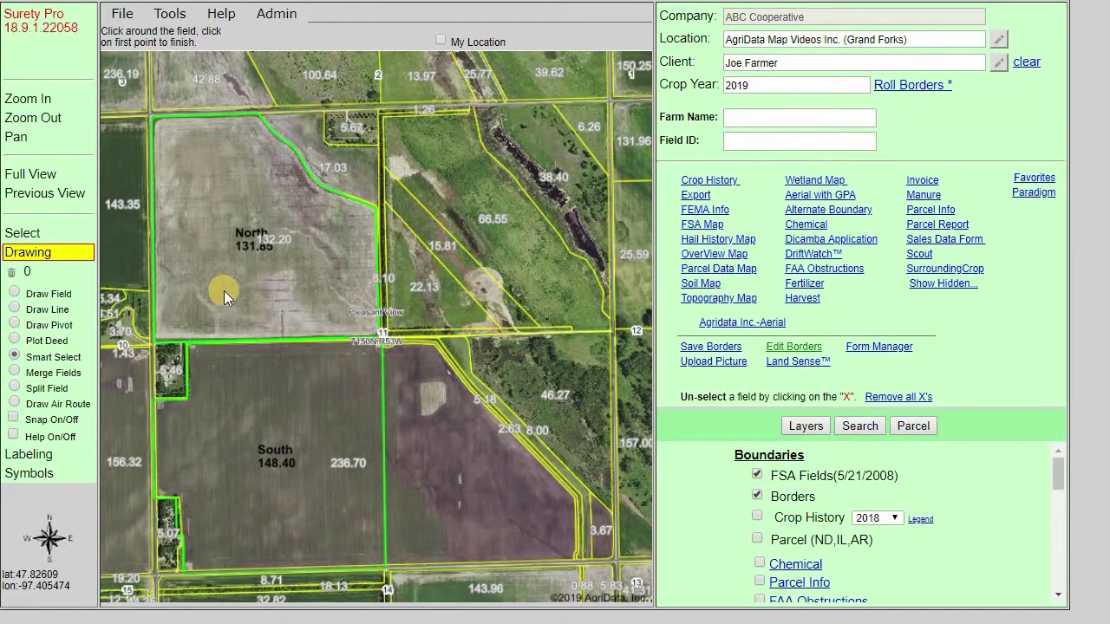
{"action": "left_click", "coordinate": [758, 494]}
{"action": "left_click", "coordinate": [757, 474]}
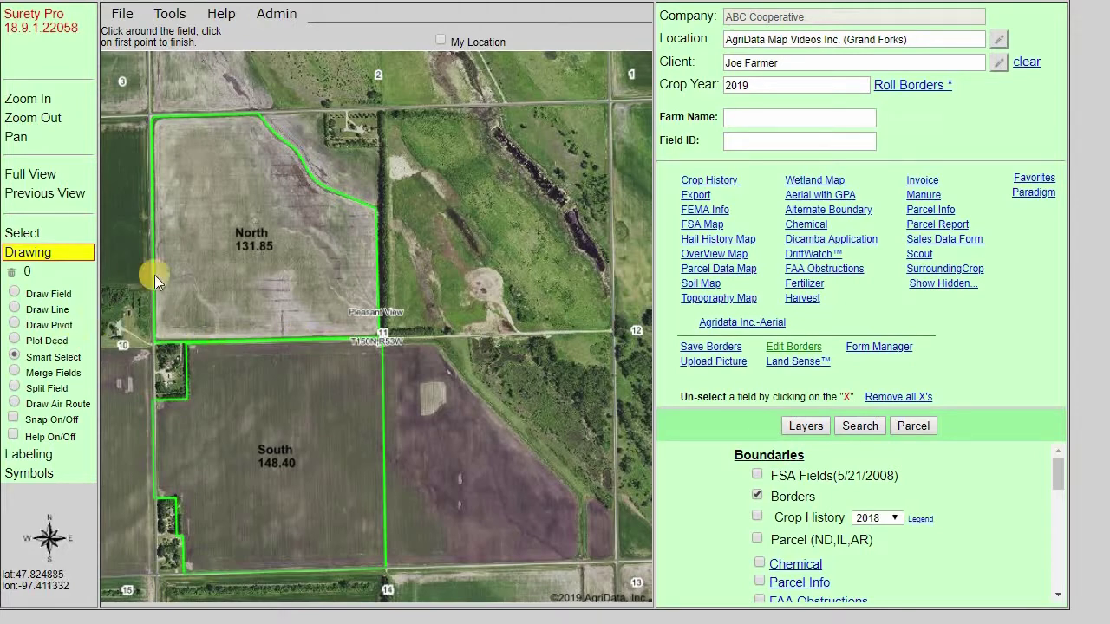
Extend the North border around the north-east farmstead corner with new vertices and save it at 146.86 acres
{"action": "left_click", "coordinate": [286, 228]}
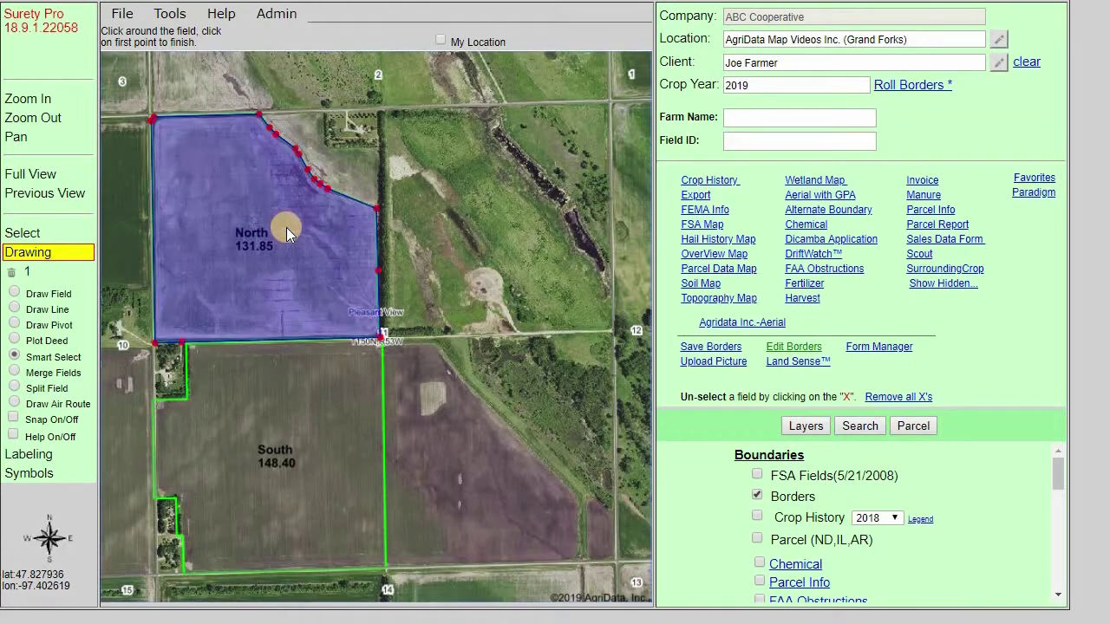
{"action": "left_click_drag", "start_coordinate": [299, 153], "coordinate": [274, 135]}
{"action": "left_click", "coordinate": [325, 111]}
{"action": "left_click", "coordinate": [324, 153]}
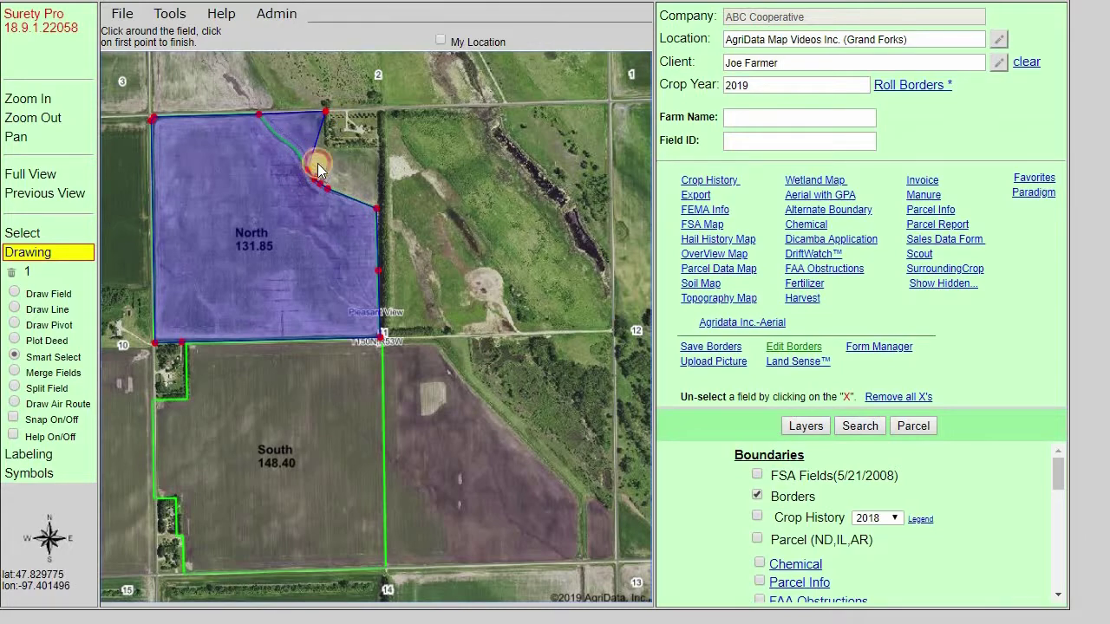
{"action": "left_click", "coordinate": [326, 189]}
{"action": "left_click", "coordinate": [379, 150]}
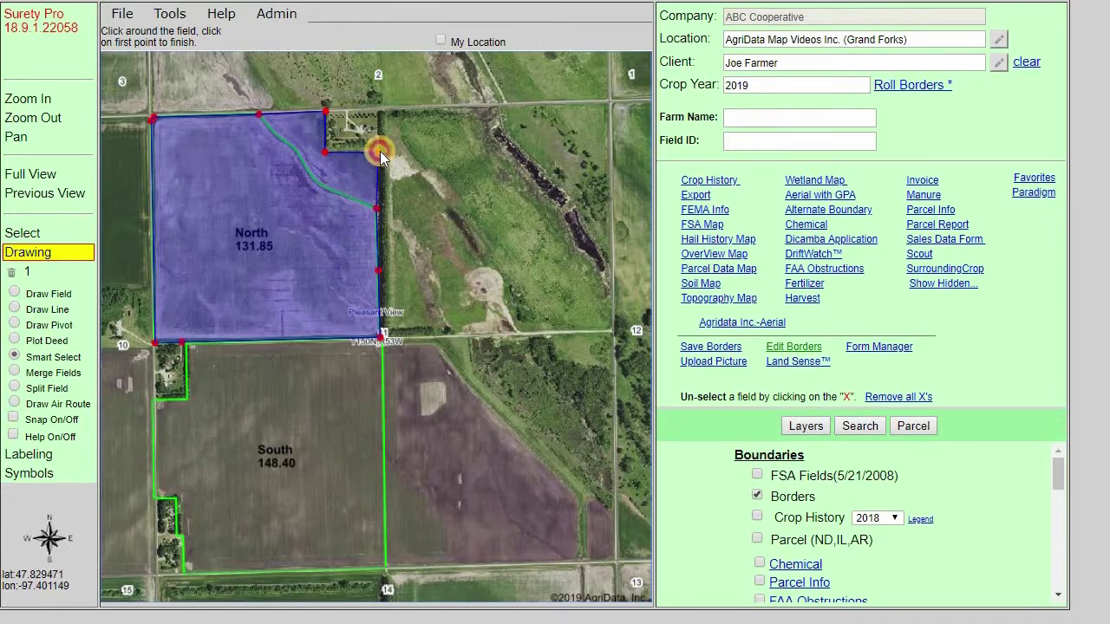
{"action": "left_click", "coordinate": [709, 348]}
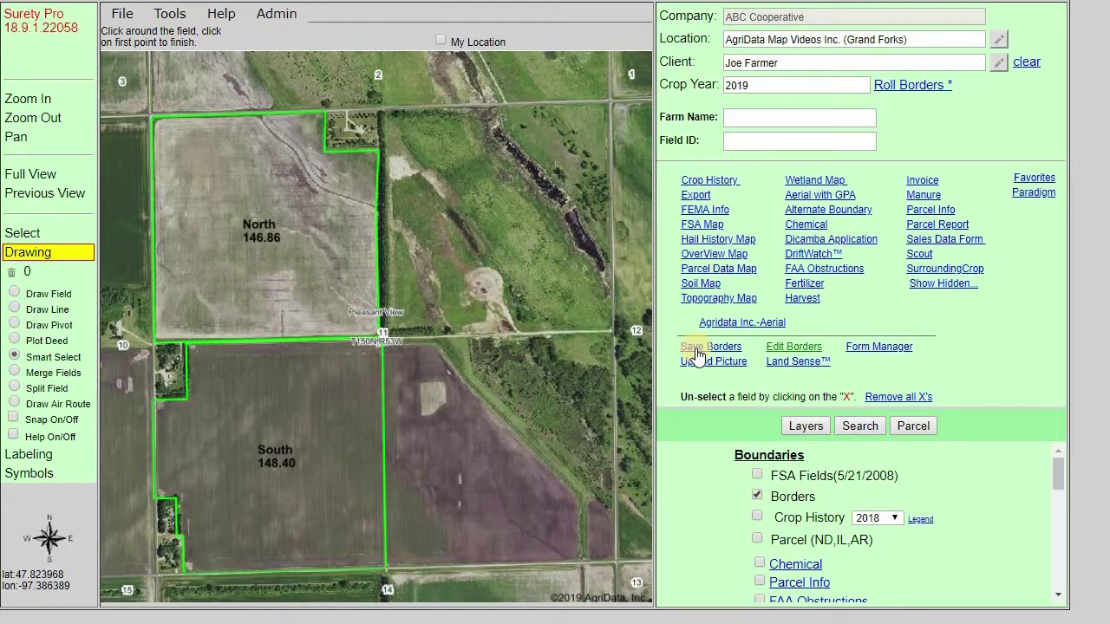
Swap Borders for the Parcel (ND,IL,AR) layer and outline the 153.38-acre parcel, keeping the 6.62-acre notch
{"action": "left_click", "coordinate": [756, 496]}
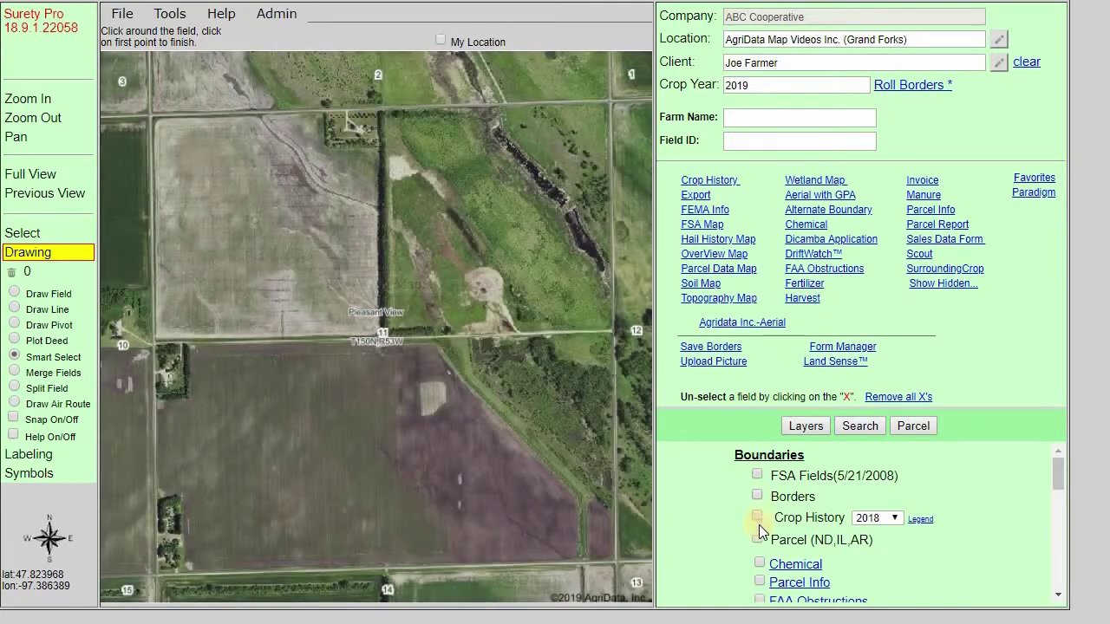
{"action": "left_click", "coordinate": [758, 539]}
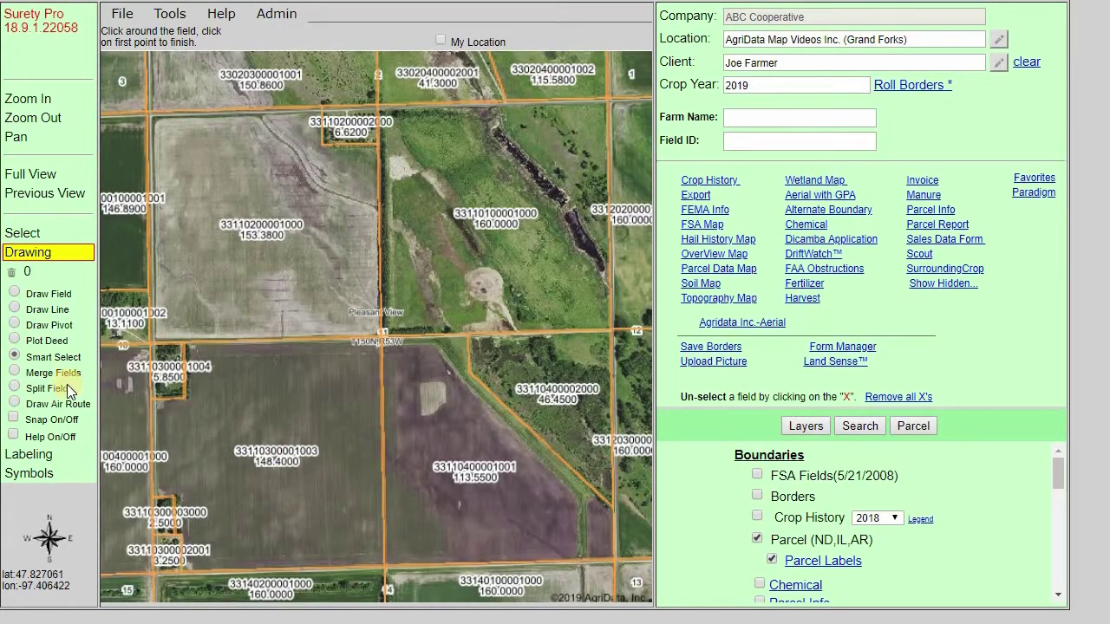
{"action": "left_click", "coordinate": [280, 250]}
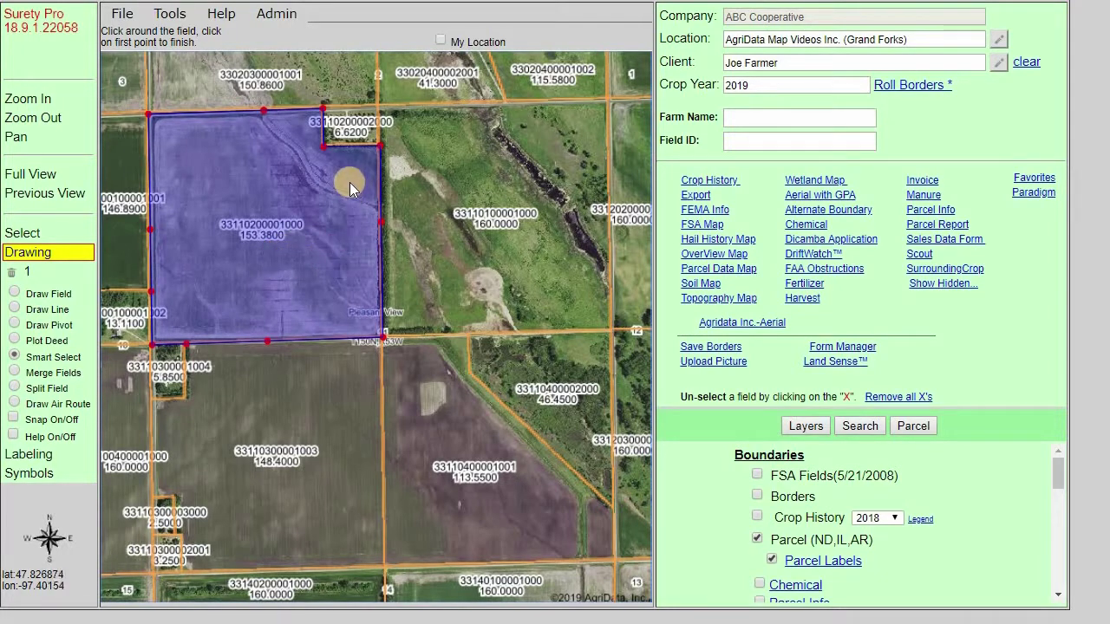
{"action": "left_click_drag", "start_coordinate": [324, 144], "coordinate": [375, 107]}
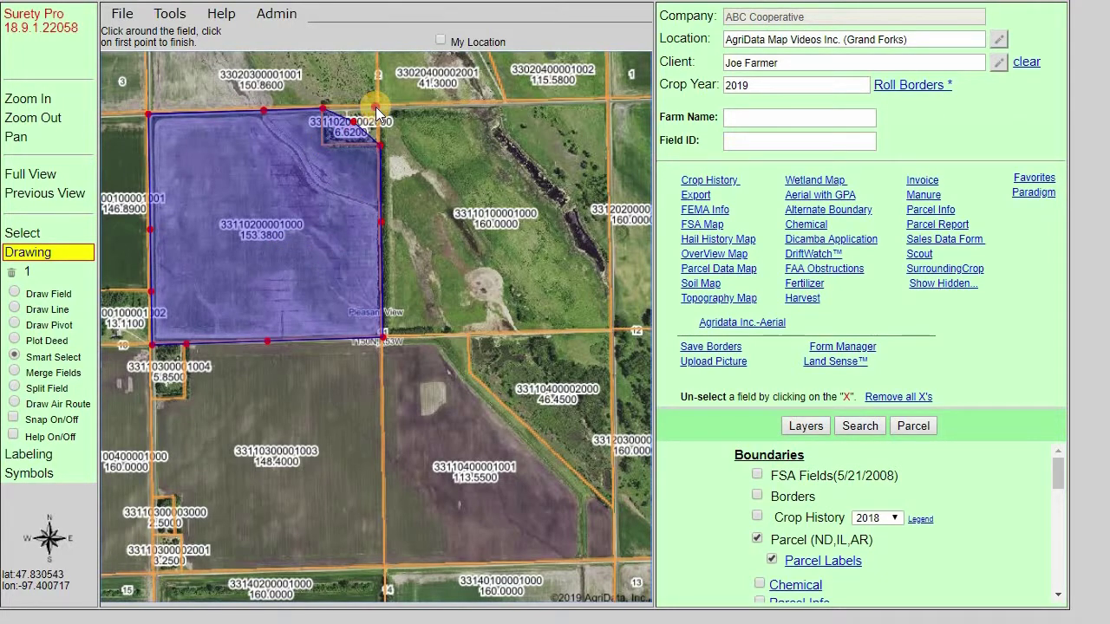
{"action": "left_click_drag", "start_coordinate": [379, 106], "coordinate": [324, 141]}
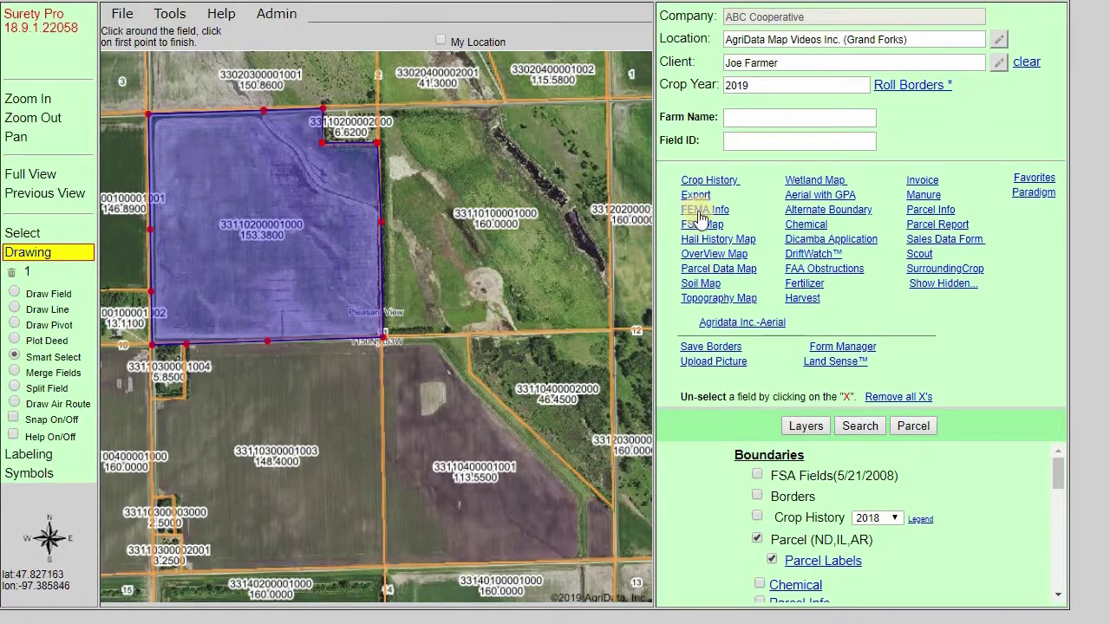
{"action": "left_click", "coordinate": [926, 220]}
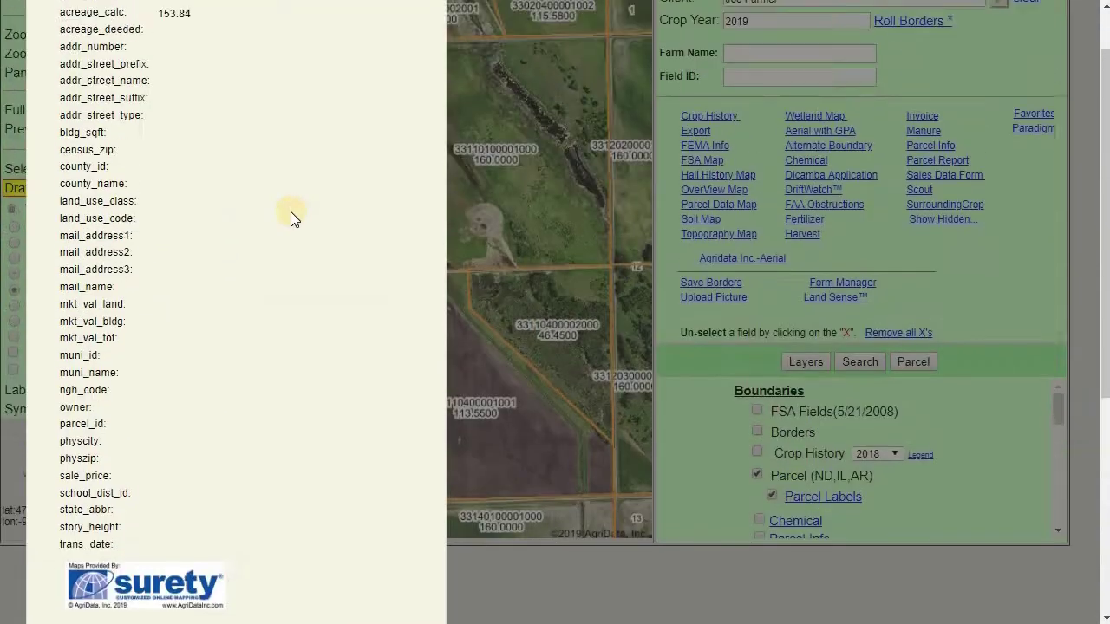
{"action": "scroll", "coordinate": [158, 100], "scroll_direction": "up", "scroll_amount": 1}
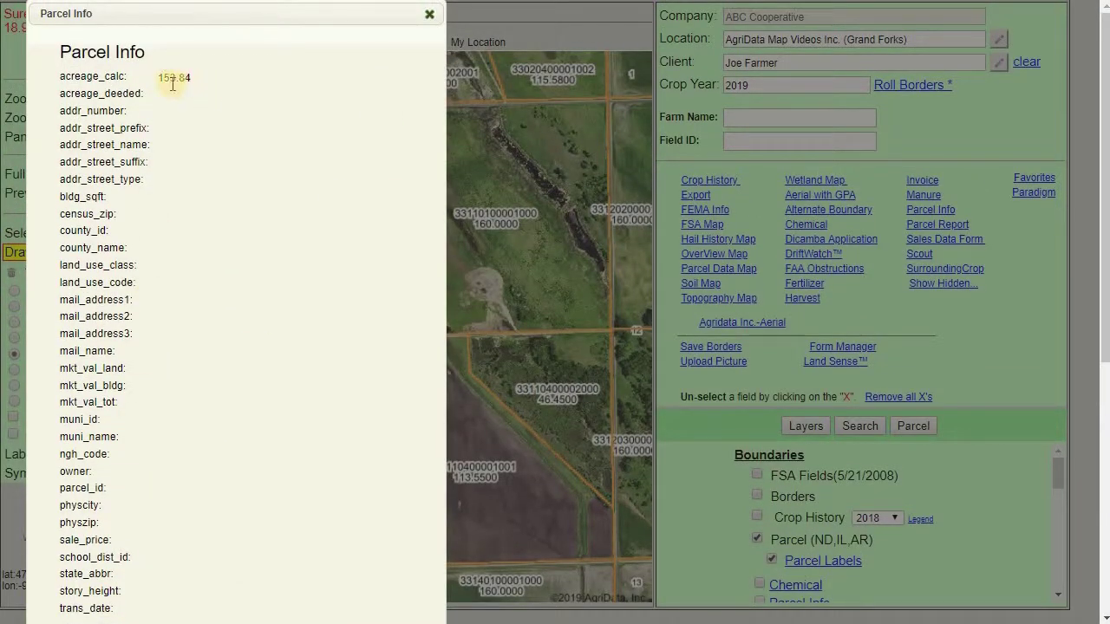
{"action": "left_click", "coordinate": [428, 15]}
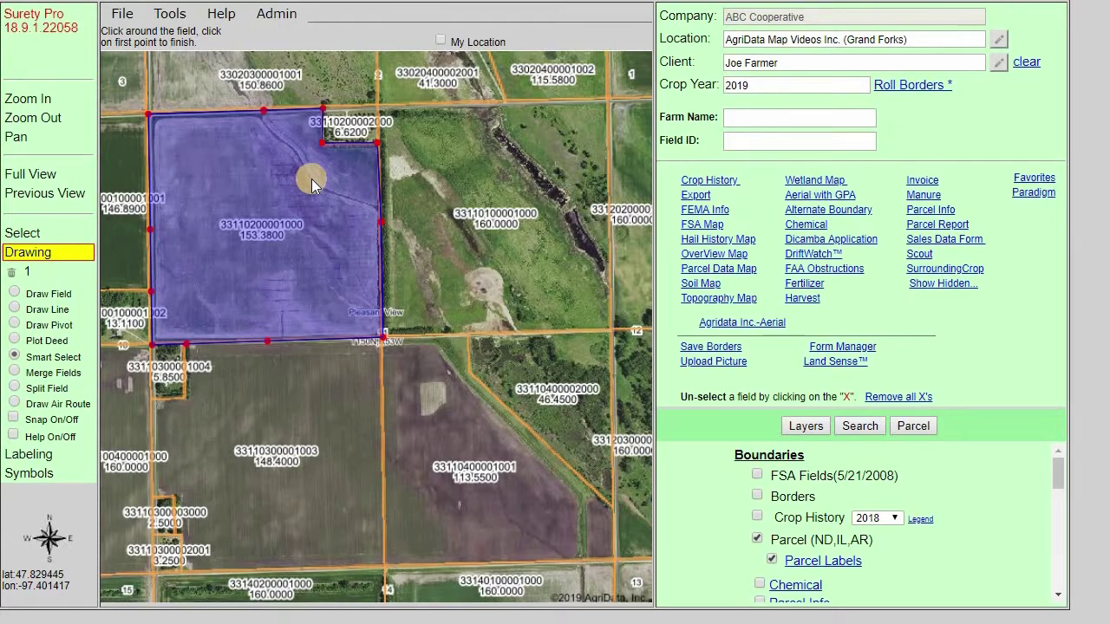
Delete all drawings, outline the 160.0000 parcel, then delete all drawings again
{"action": "left_click", "coordinate": [11, 273]}
{"action": "left_click", "coordinate": [635, 80]}
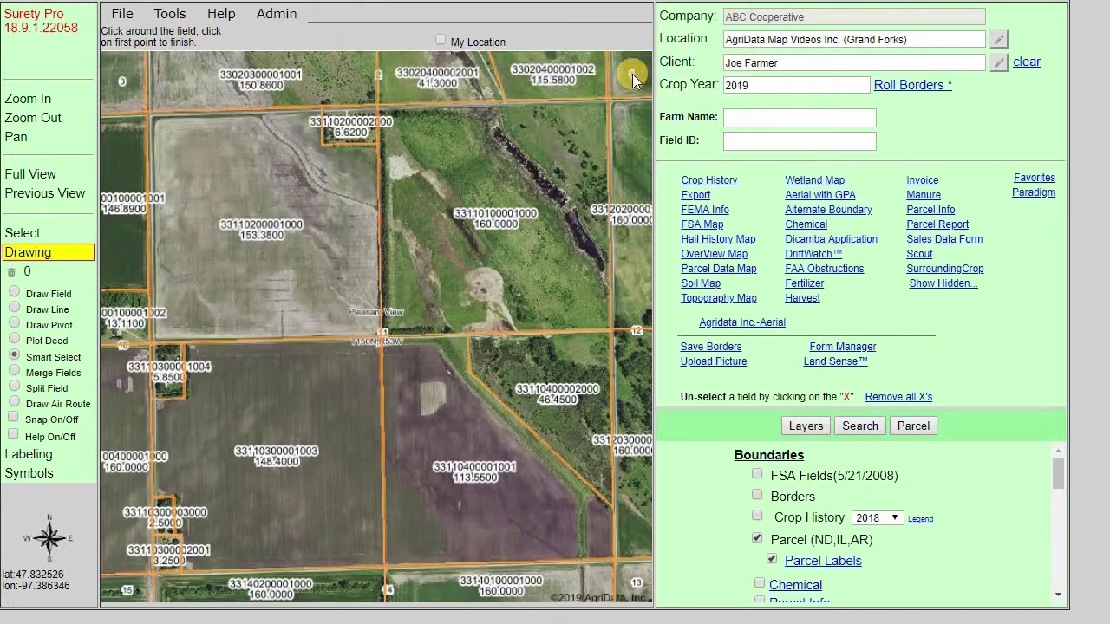
{"action": "left_click", "coordinate": [475, 243]}
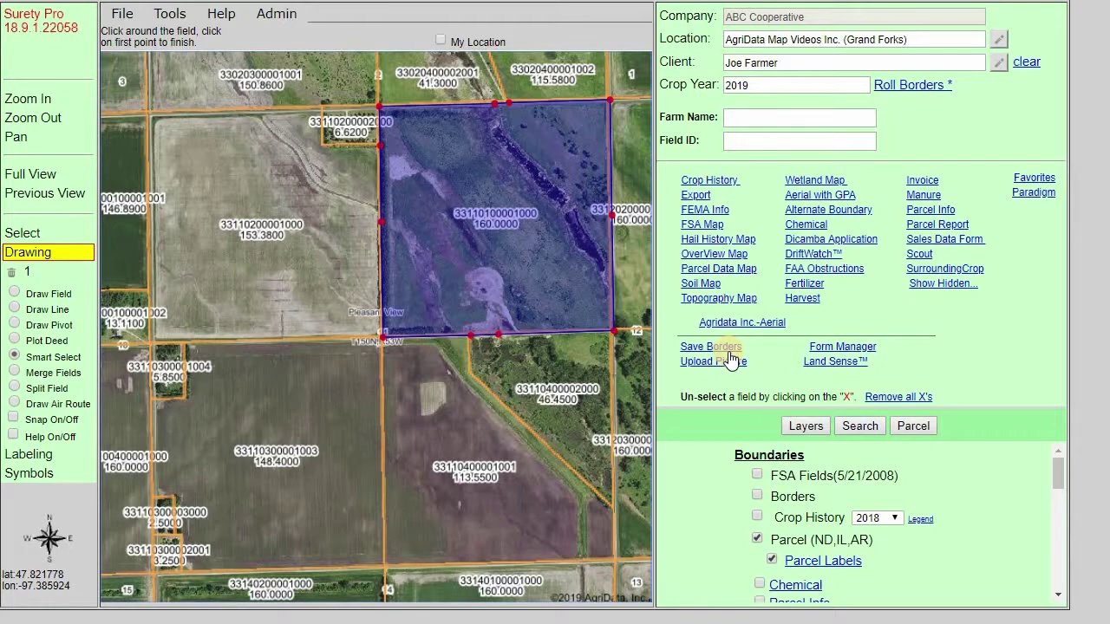
{"action": "left_click", "coordinate": [12, 272]}
{"action": "left_click", "coordinate": [641, 80]}
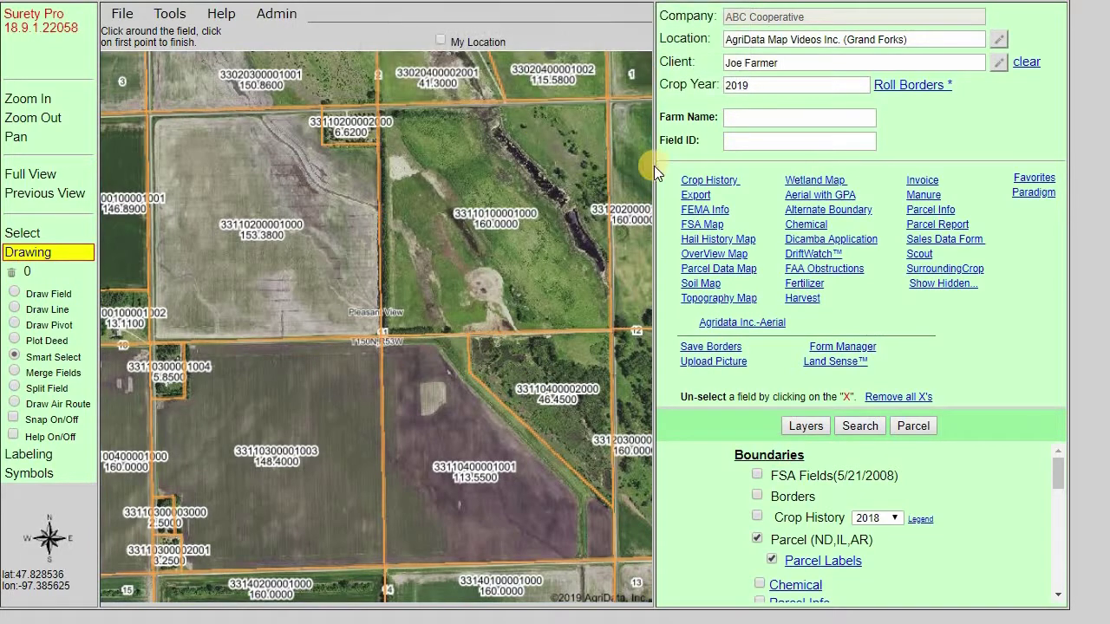
Switch to the Chemical layer, outline Corn Requested 141.94 excluding the eastern strip, then delete all drawings
{"action": "left_click", "coordinate": [757, 539]}
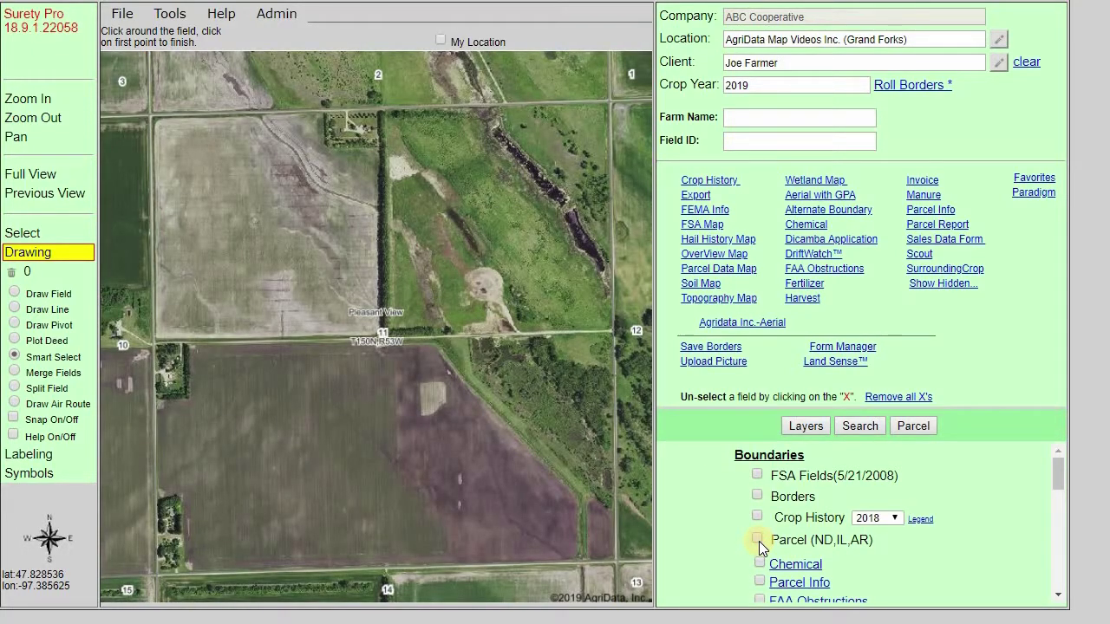
{"action": "left_click", "coordinate": [760, 563]}
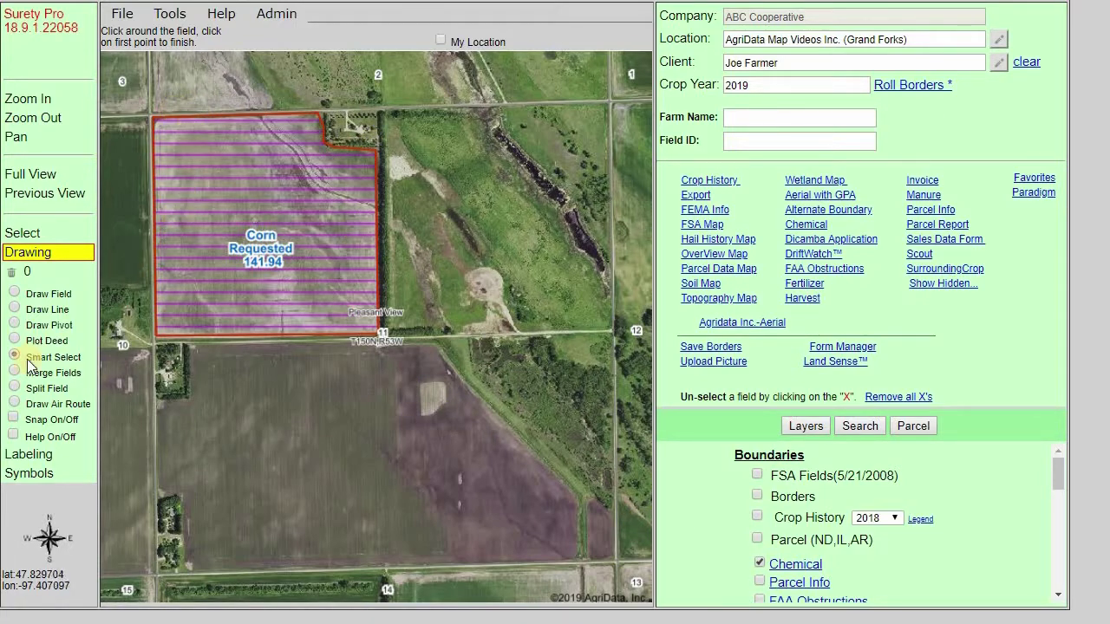
{"action": "left_click", "coordinate": [348, 196]}
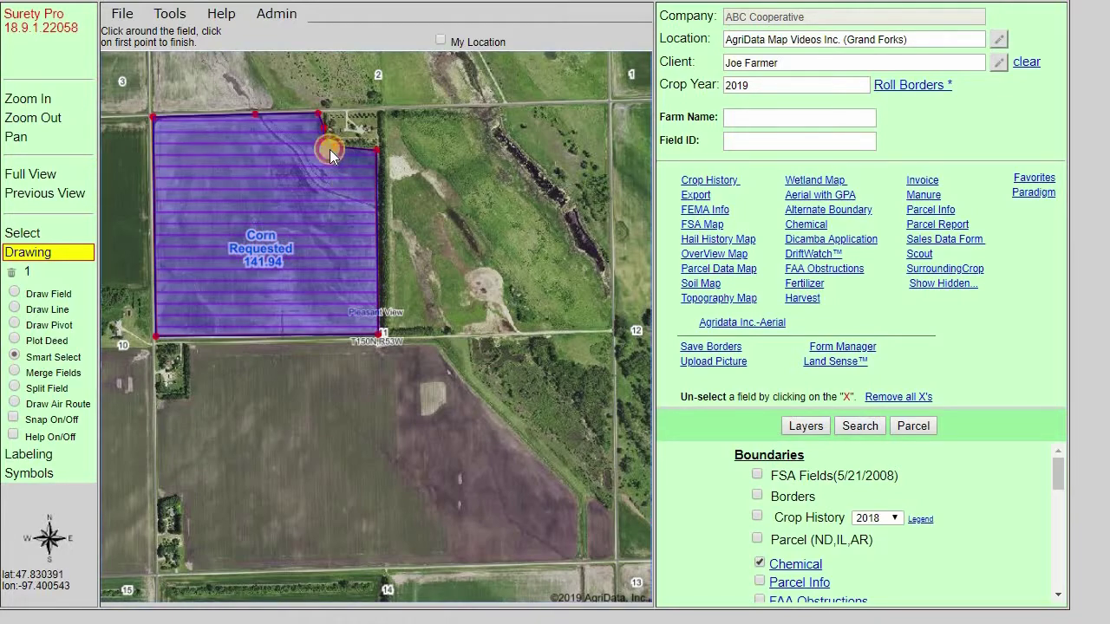
{"action": "left_click_drag", "start_coordinate": [328, 152], "coordinate": [329, 158]}
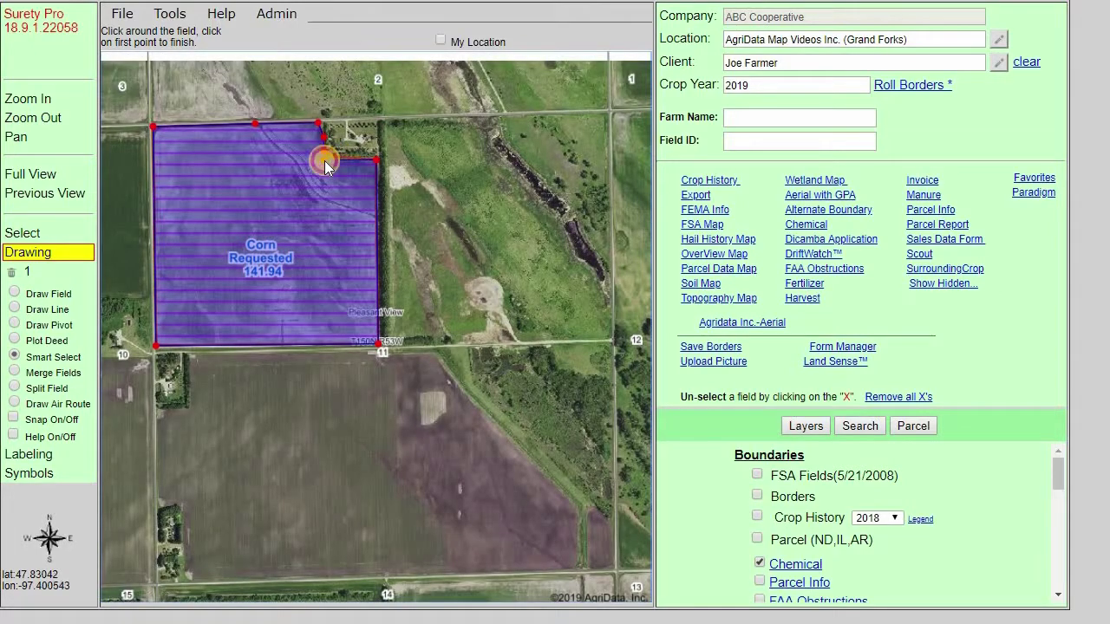
{"action": "left_click_drag", "start_coordinate": [370, 163], "coordinate": [327, 345]}
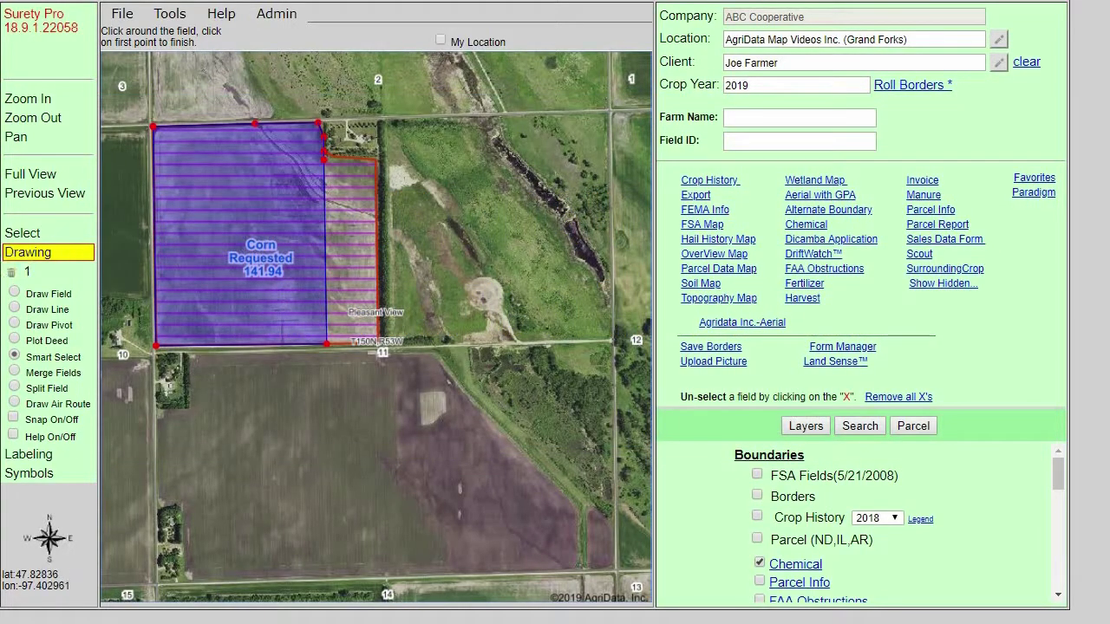
{"action": "left_click", "coordinate": [12, 272]}
{"action": "left_click", "coordinate": [621, 92]}
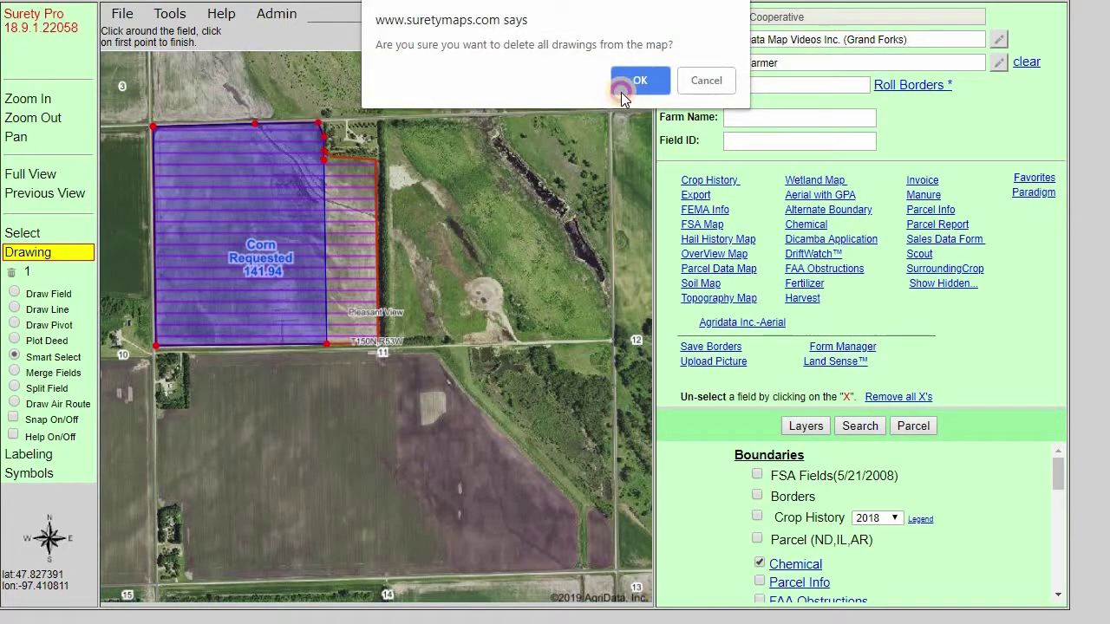
Confirm the deletion, replace Chemical with FSA Fields, outline FSA field 236.70, and choose Draw Field
{"action": "left_click", "coordinate": [759, 564]}
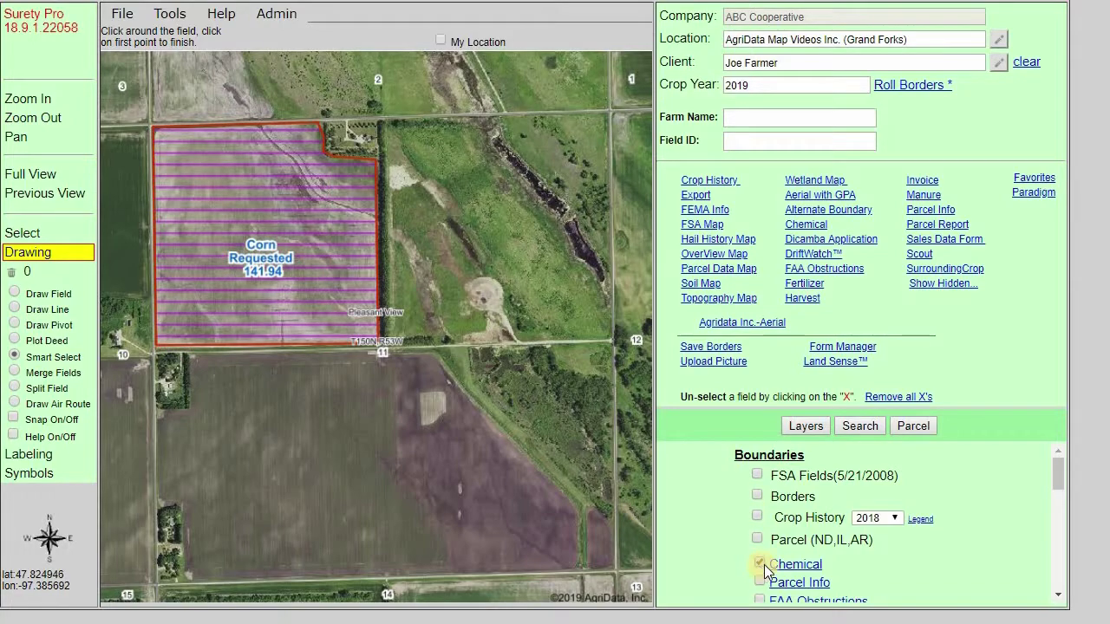
{"action": "left_click", "coordinate": [760, 565]}
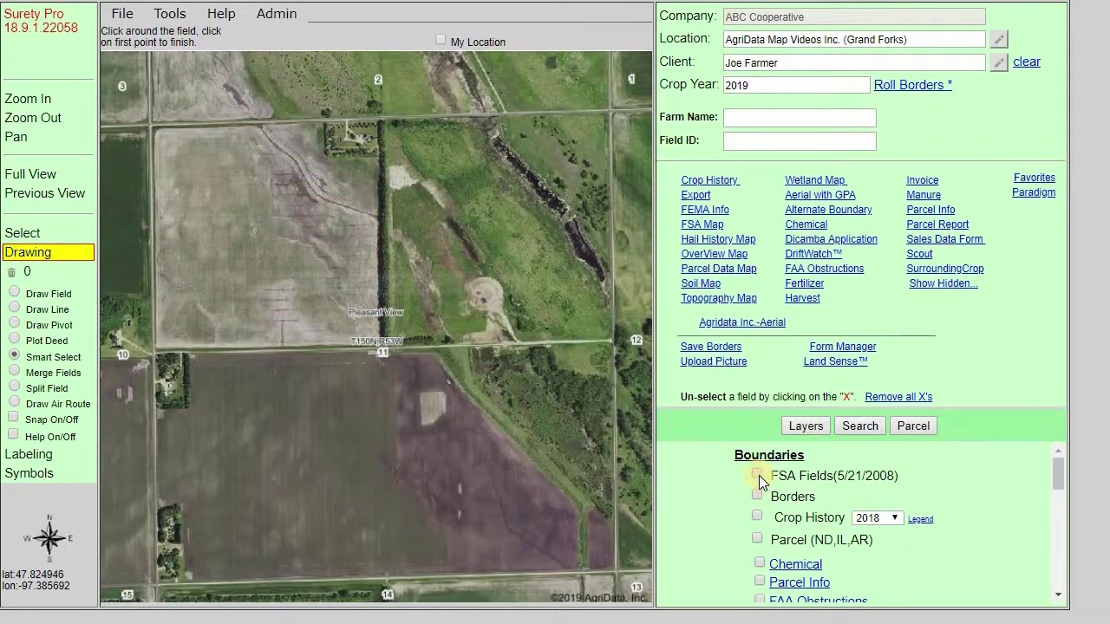
{"action": "left_click", "coordinate": [756, 475]}
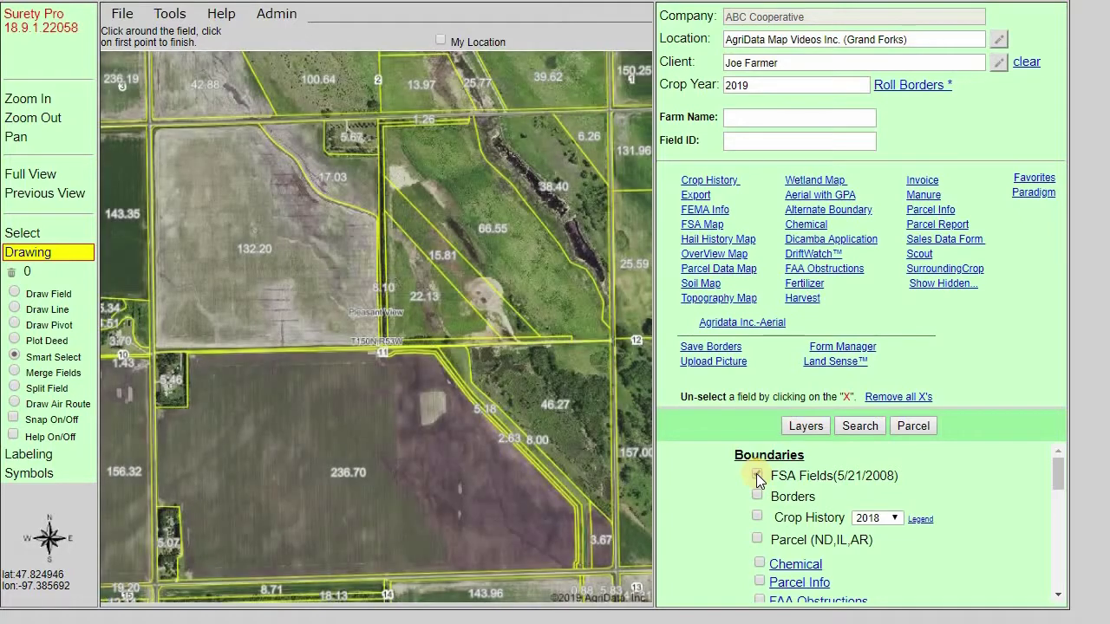
{"action": "left_click", "coordinate": [294, 459]}
{"action": "left_click", "coordinate": [337, 442]}
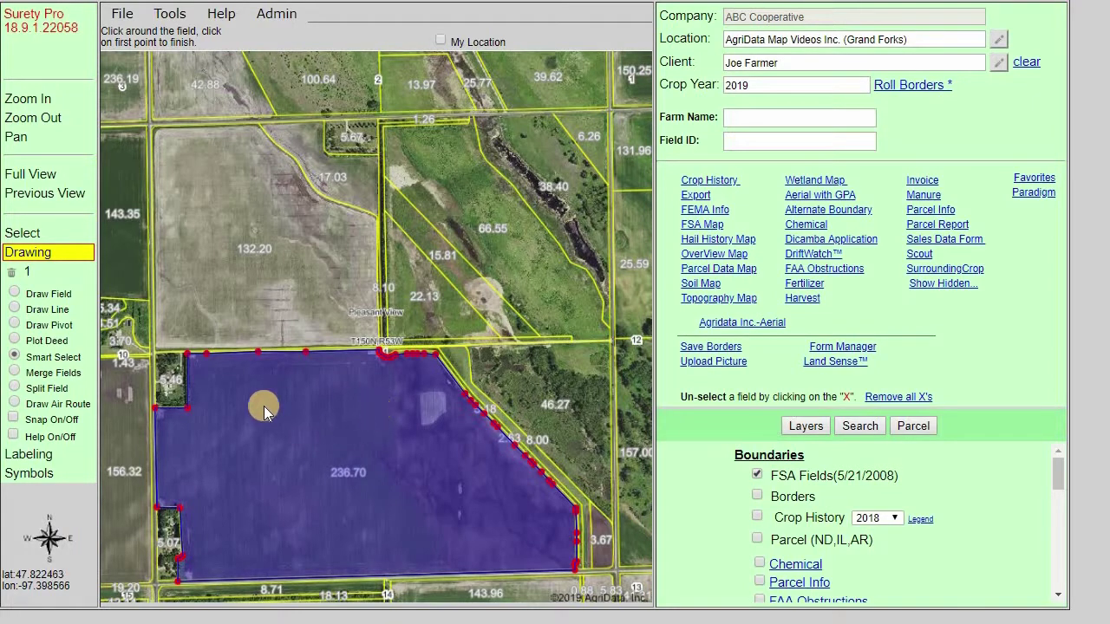
{"action": "left_click", "coordinate": [15, 295]}
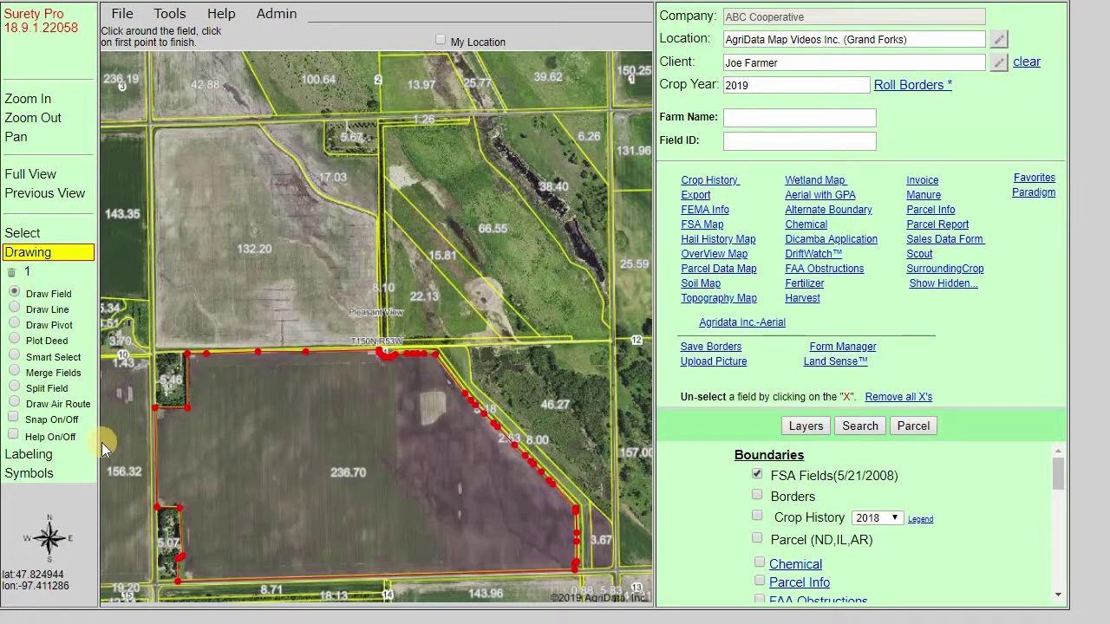
Trace a closed outline around the light 2.32-acre inclusion inside FSA field 236.70
{"action": "left_click", "coordinate": [418, 395]}
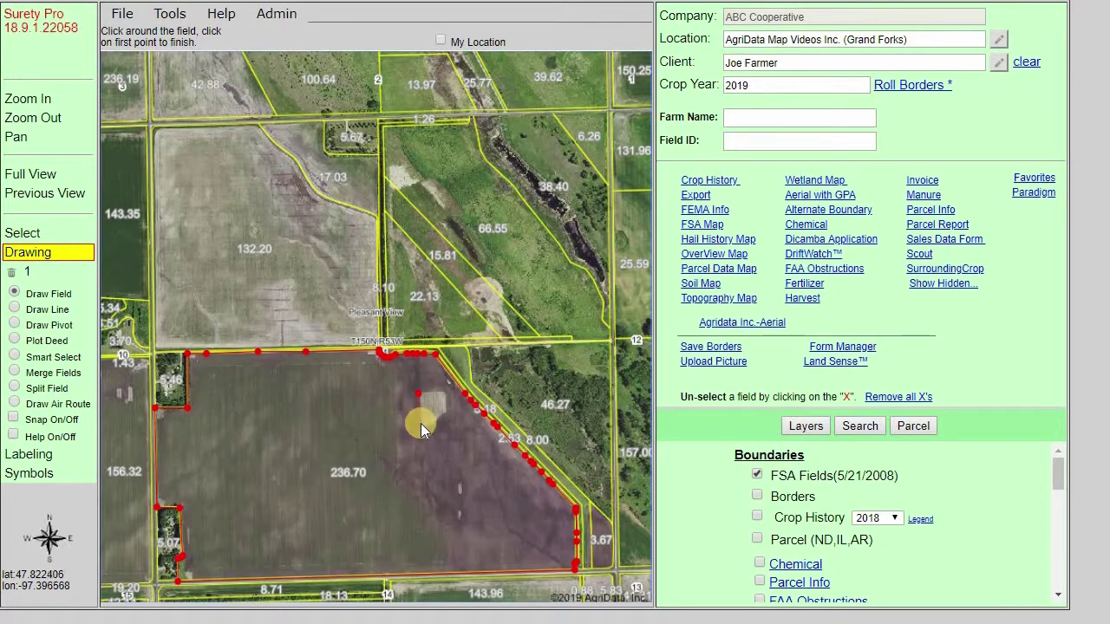
{"action": "left_click", "coordinate": [421, 424]}
{"action": "left_click", "coordinate": [431, 425]}
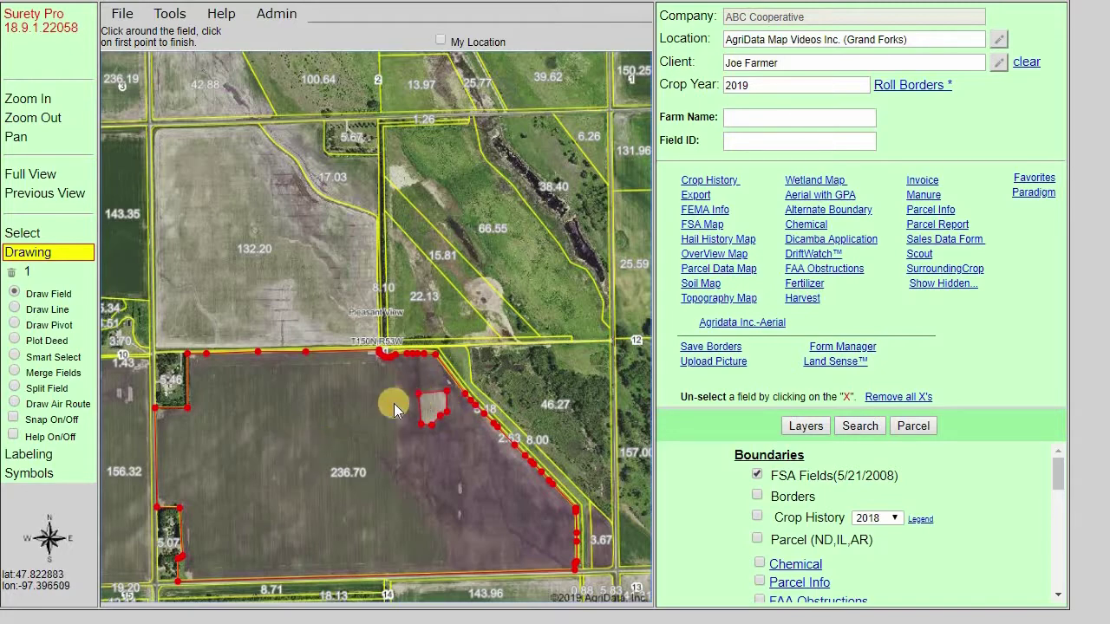
{"action": "left_click", "coordinate": [476, 464]}
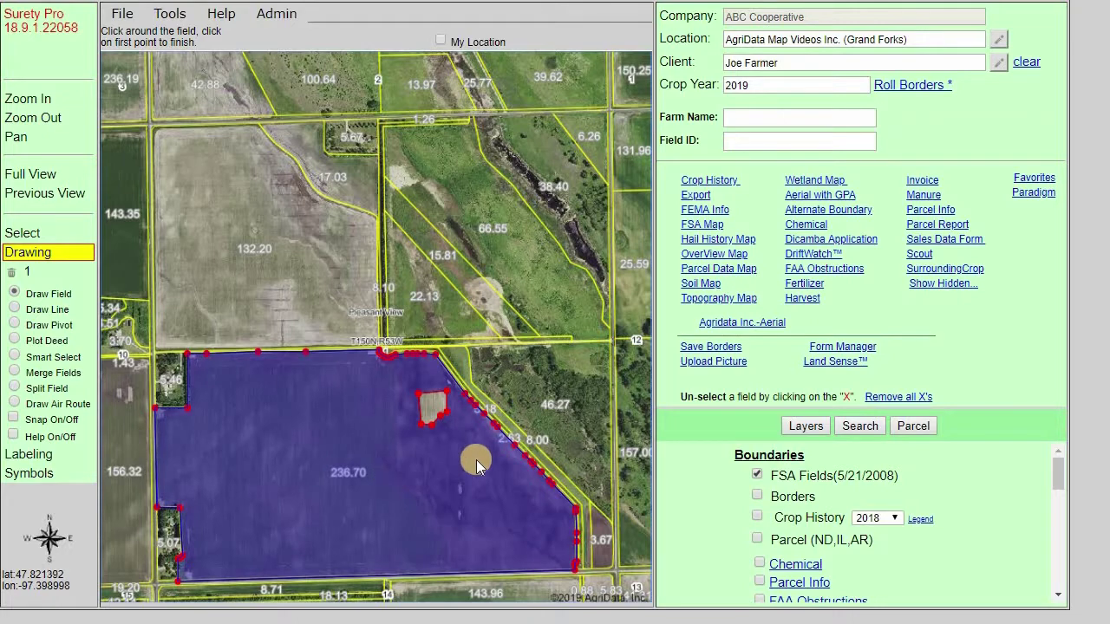
{"action": "left_click", "coordinate": [427, 417]}
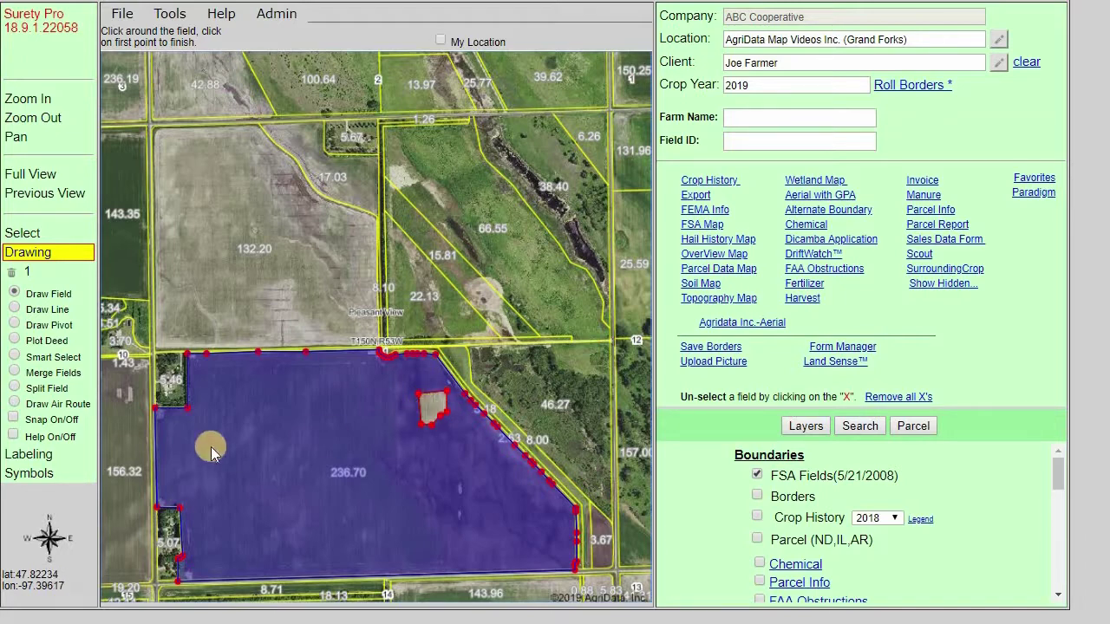
Cut the inclusion out with Smart Select and view the FSA Map report showing 234.40 acres
{"action": "left_click", "coordinate": [13, 356]}
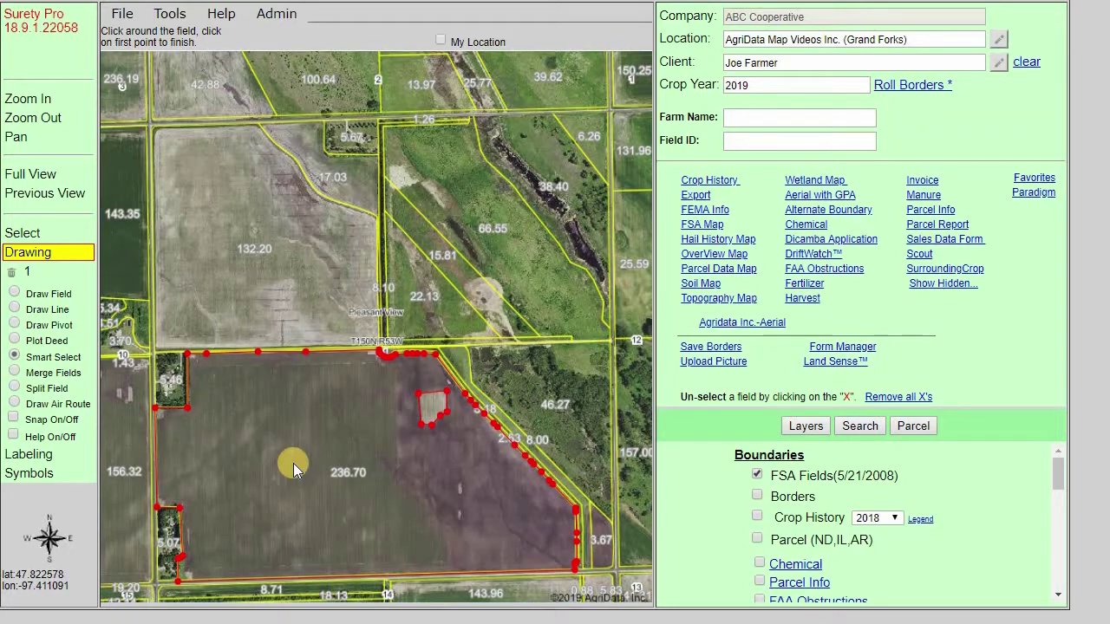
{"action": "left_click", "coordinate": [439, 399]}
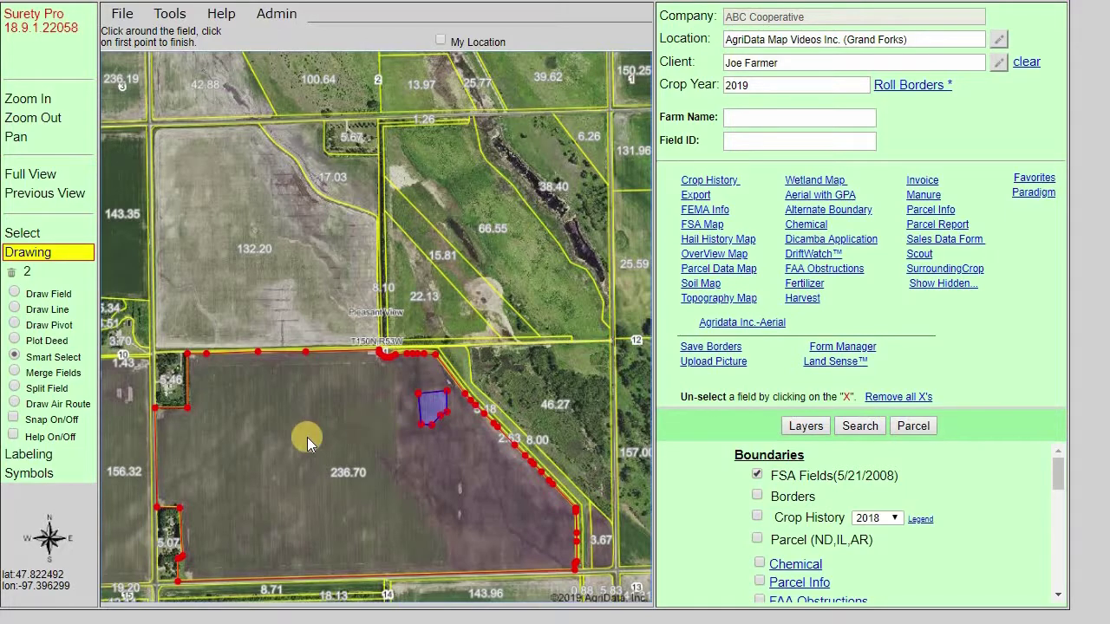
{"action": "left_click", "coordinate": [699, 227]}
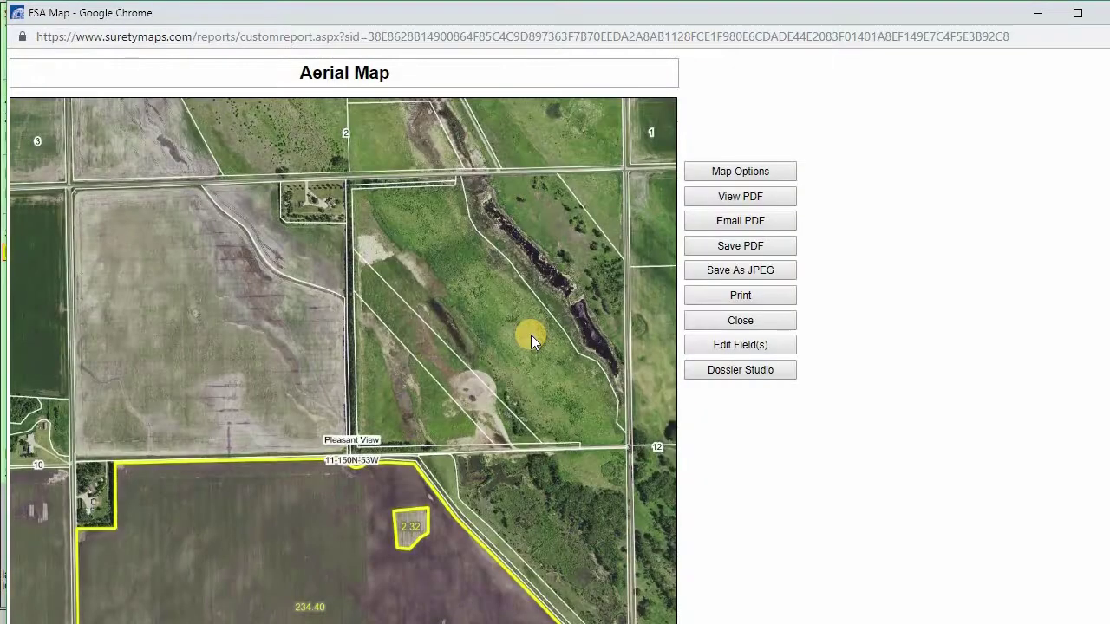
{"action": "scroll", "coordinate": [390, 356], "scroll_direction": "down", "scroll_amount": 2}
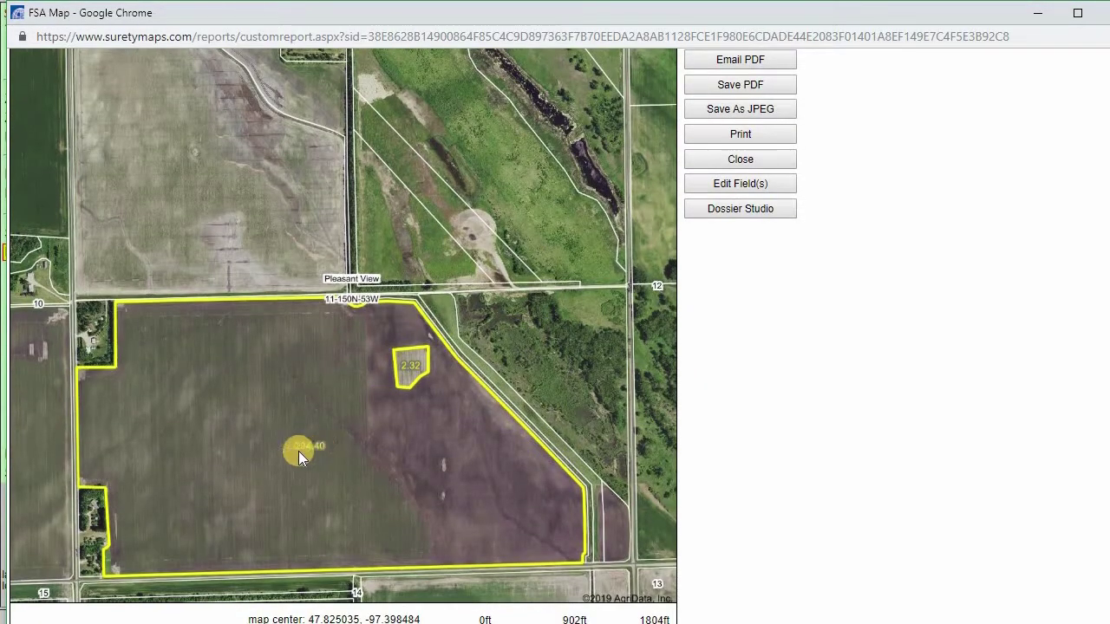